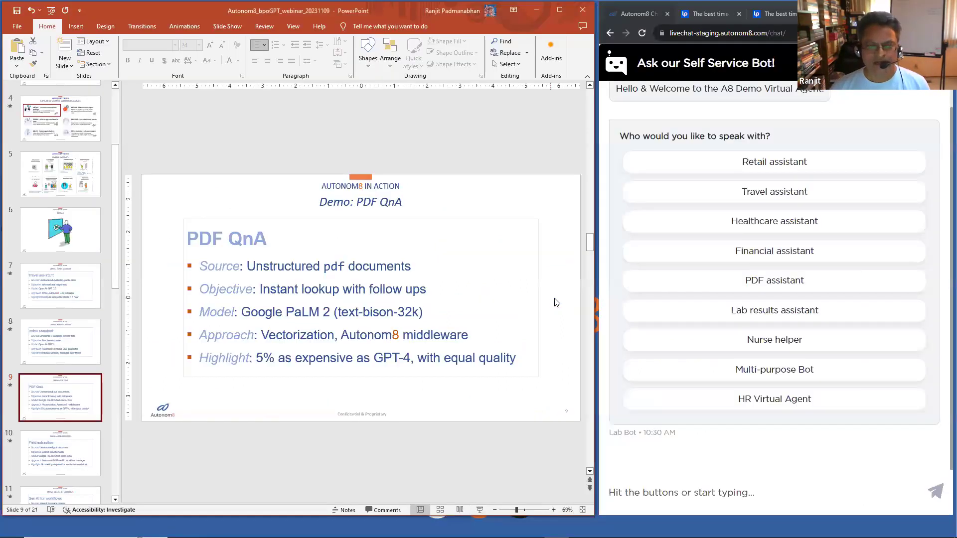
Bring Chrome to the front, maximize it, and switch to the hyundai.html demo tab
mouse_move(535, 536)
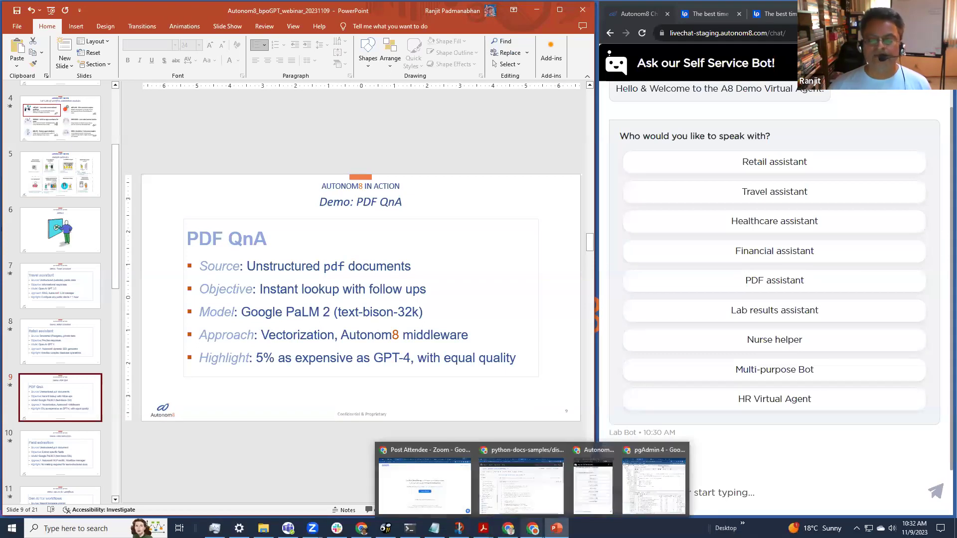
left_click(653, 483)
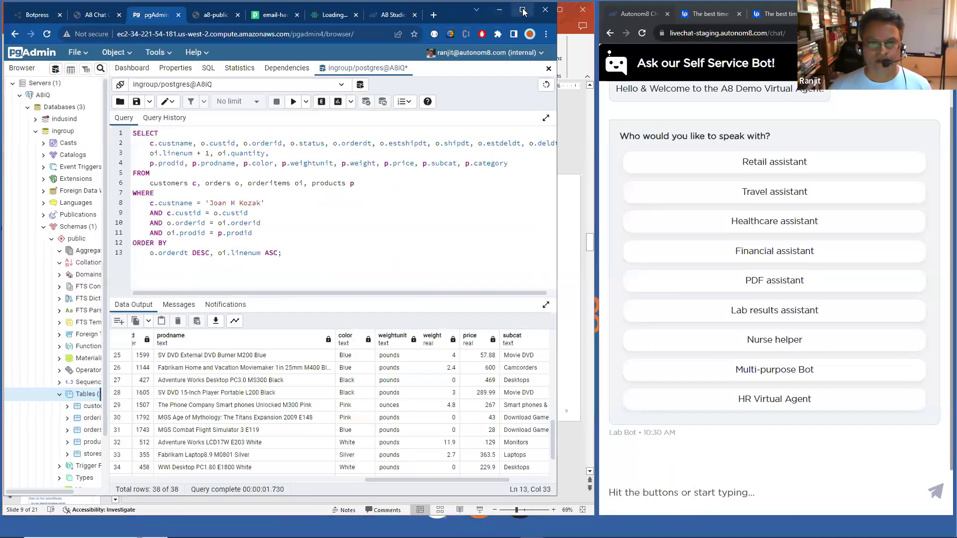
left_click(523, 11)
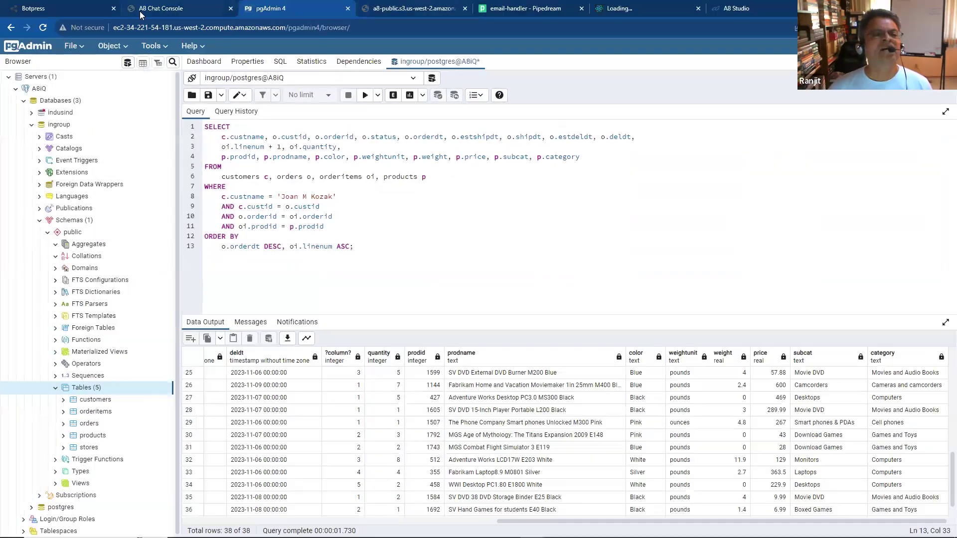
left_click(422, 9)
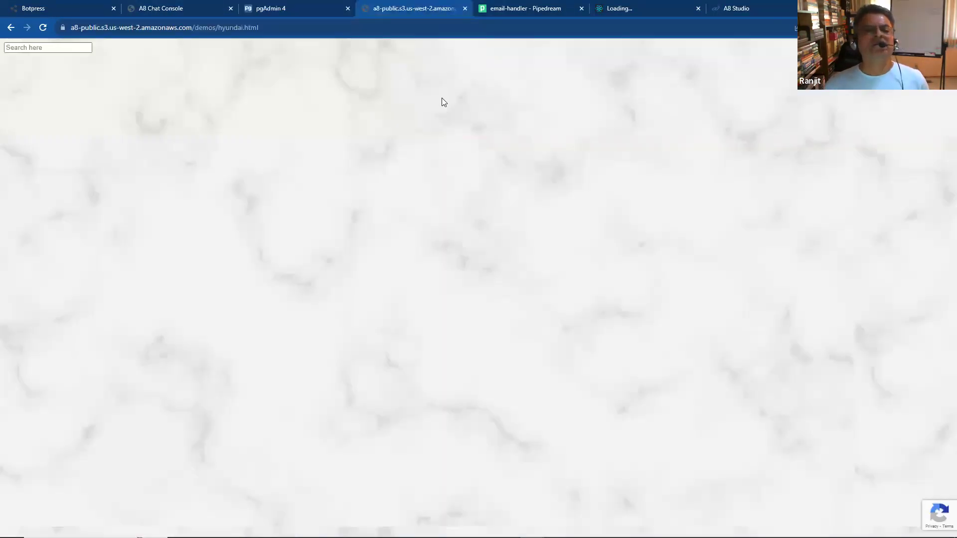
Reload the Hyundai demo page and open an empty question panel
left_click(92, 55)
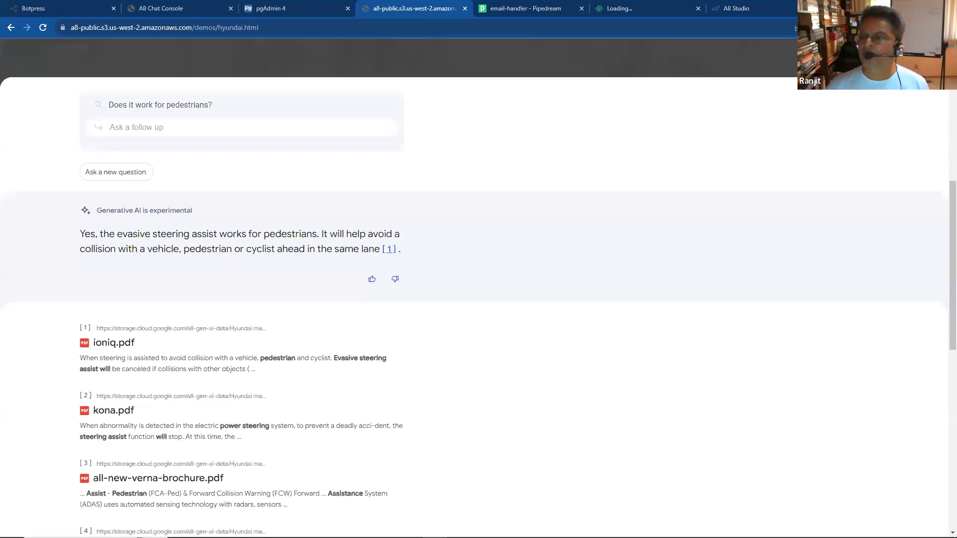
left_click(43, 29)
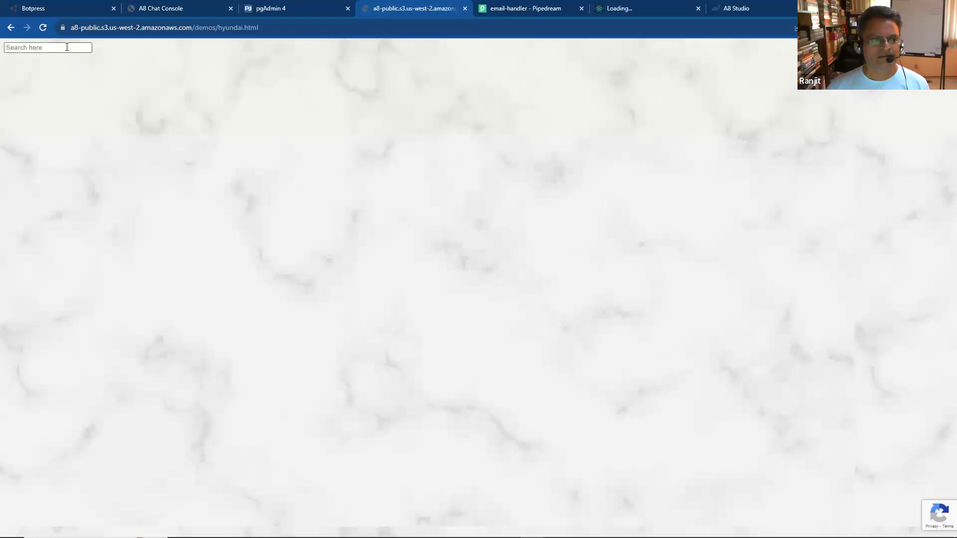
left_click(66, 48)
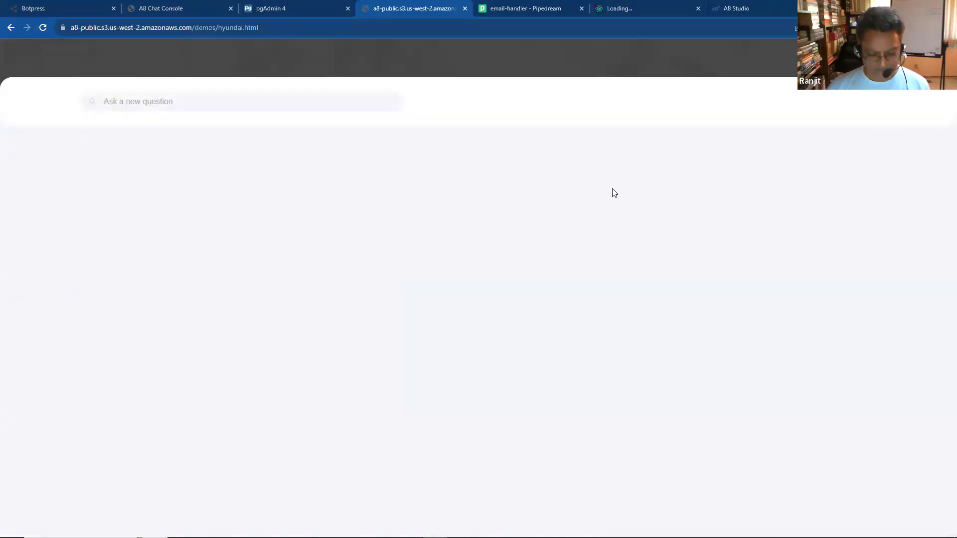
Ask 'What does the evasive steering assistant do?' in the new question box
left_click(193, 99)
type("What does the evasive steering assistant do?")
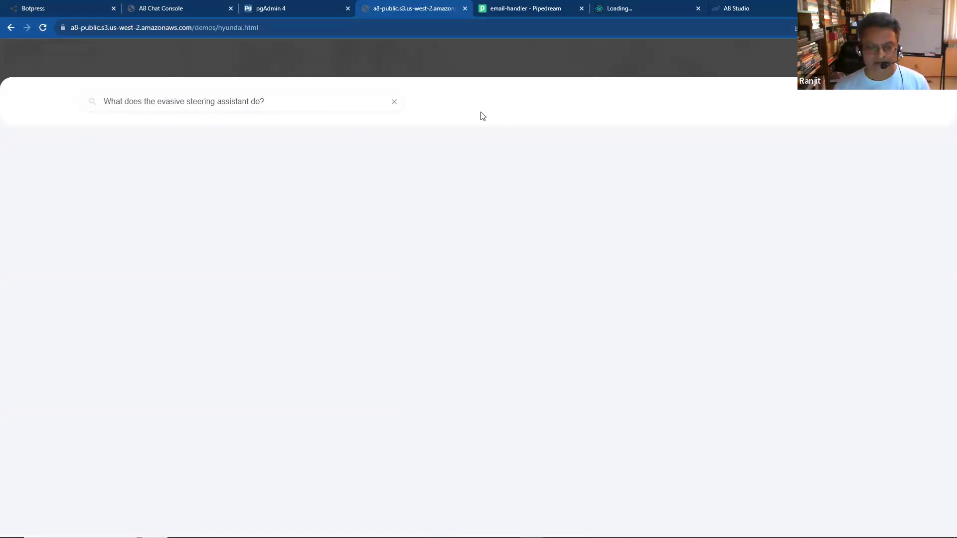
key("Return")
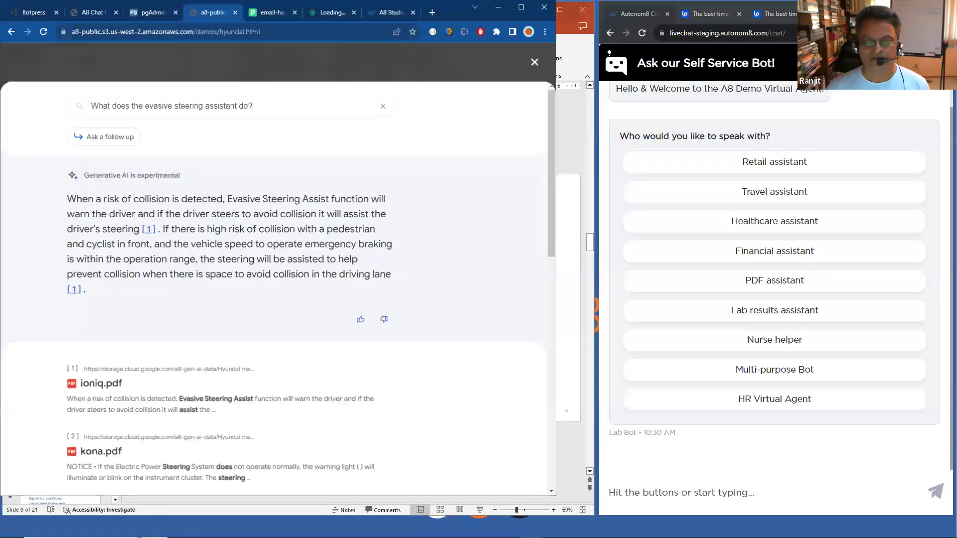
Turn ioniq.pdf to page 368 in Acrobat, then return to the demo's evasive steering answer
mouse_move(483, 528)
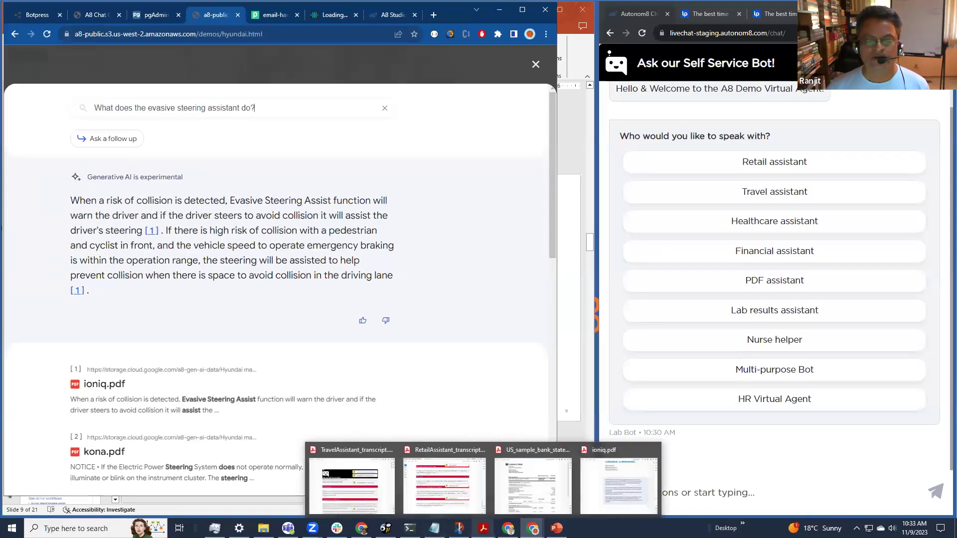
left_click(622, 479)
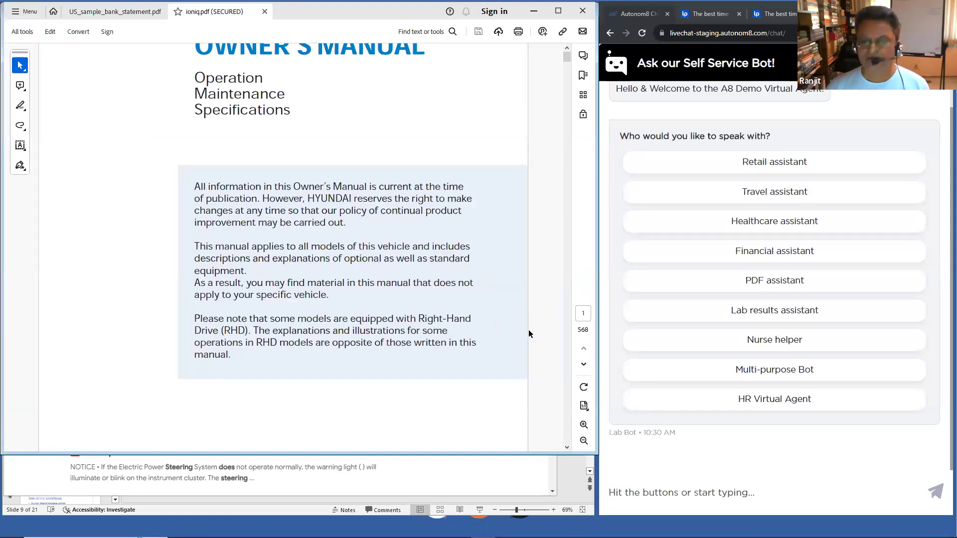
left_click(586, 313)
type("368")
key("Return")
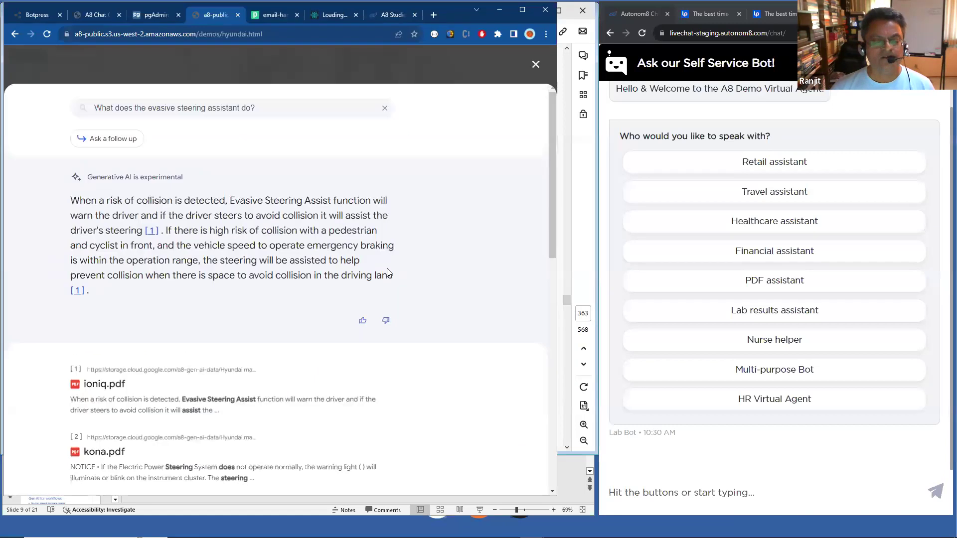
left_click(422, 476)
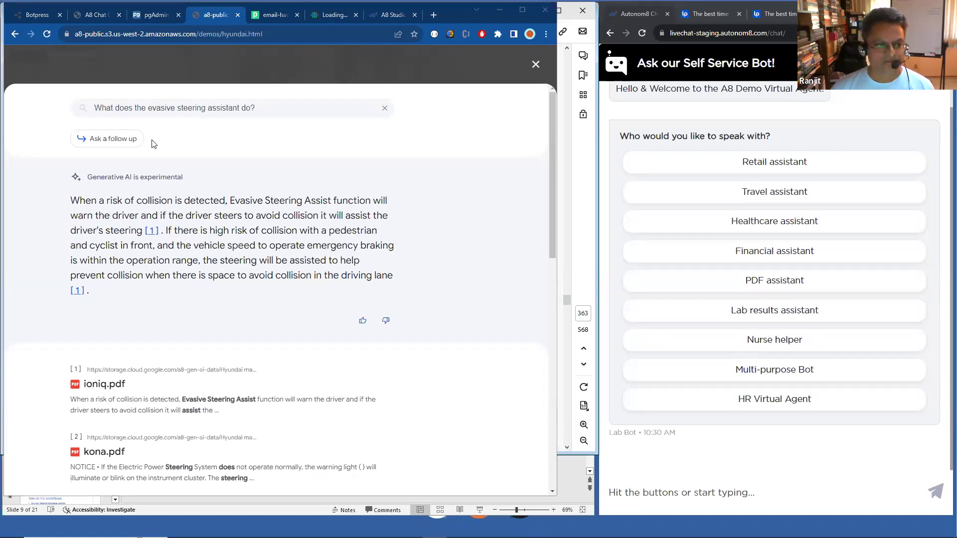
Follow up asking whether it works for pedestrians, then start a fresh question
left_click(131, 141)
type("Does it work for pedestrians?")
key("Return")
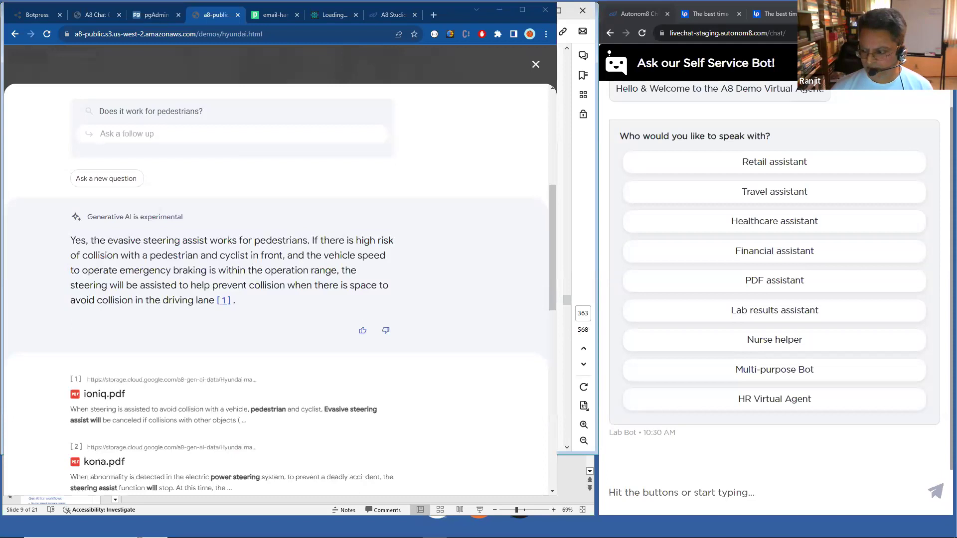
left_click(106, 179)
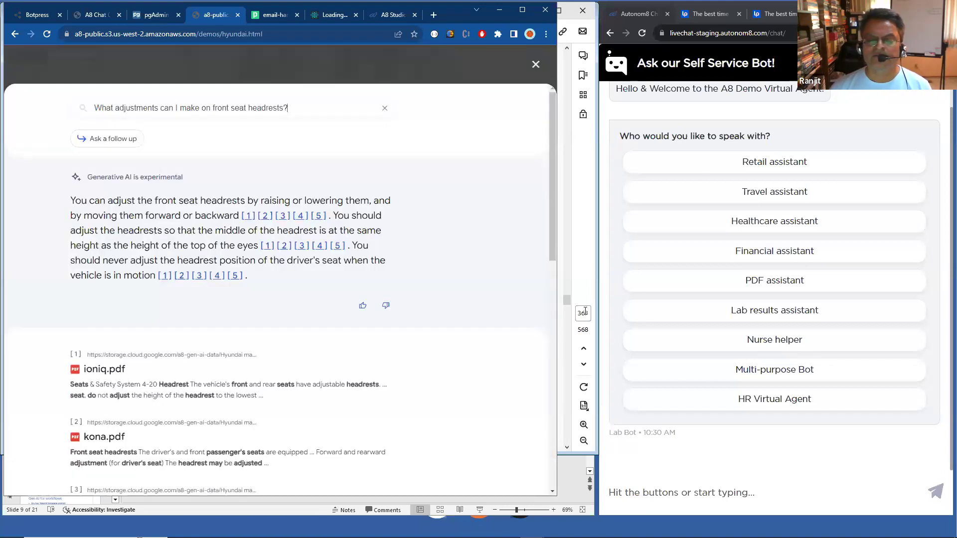
Turn ioniq.pdf to page 117, Front seat headrests, and scroll down the page
left_click(585, 312)
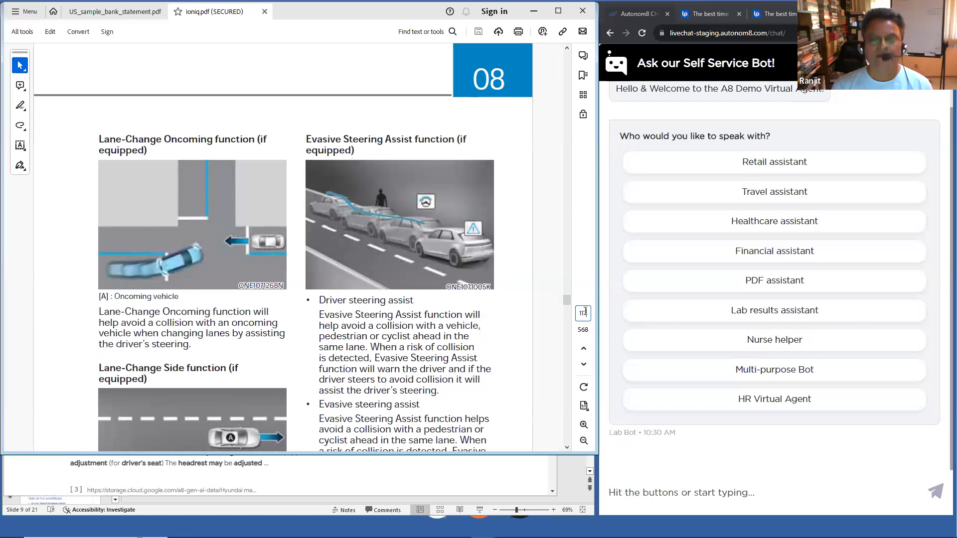
key("Return")
scroll(484, 281, "down", 1)
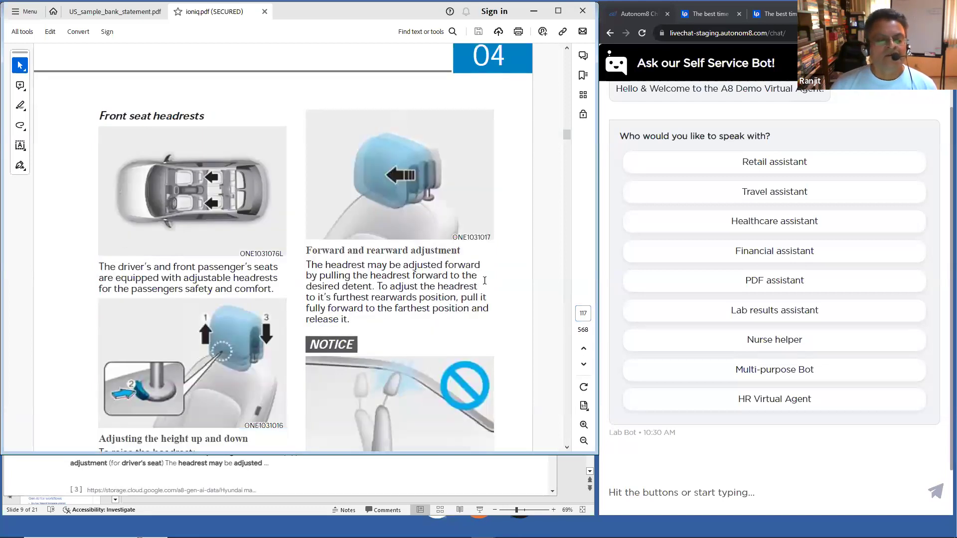
scroll(484, 281, "down", 5)
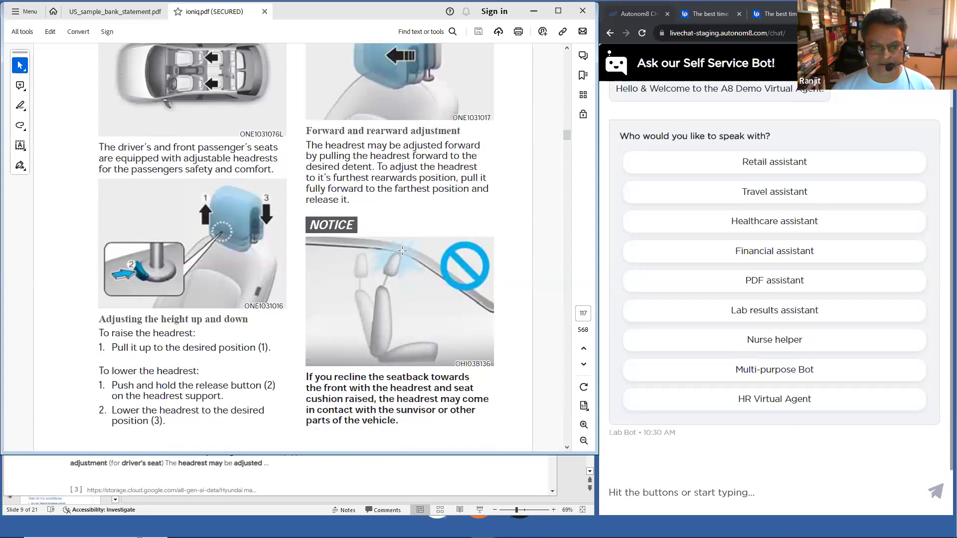
Compare the demo's headrest answer with the manual page, ending on the answer
left_click(363, 475)
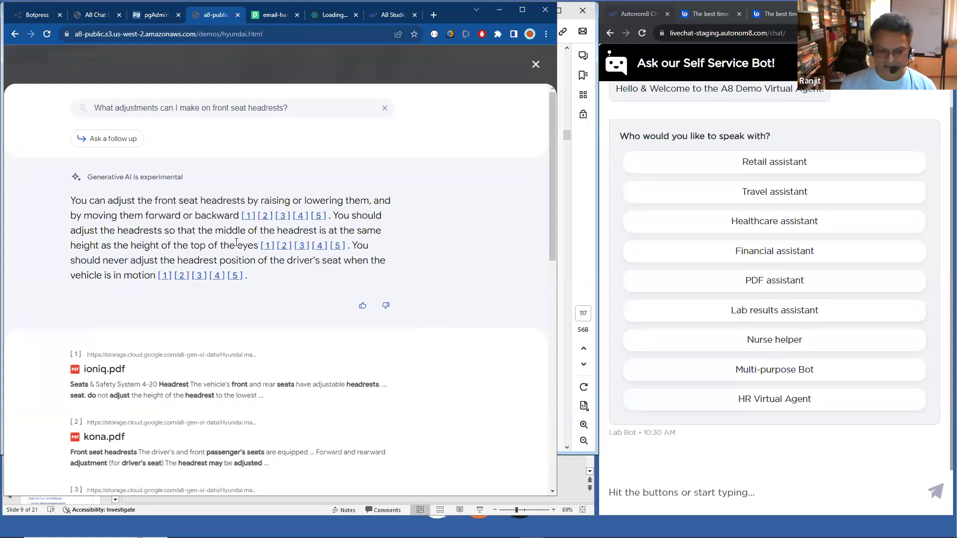
left_click(586, 235)
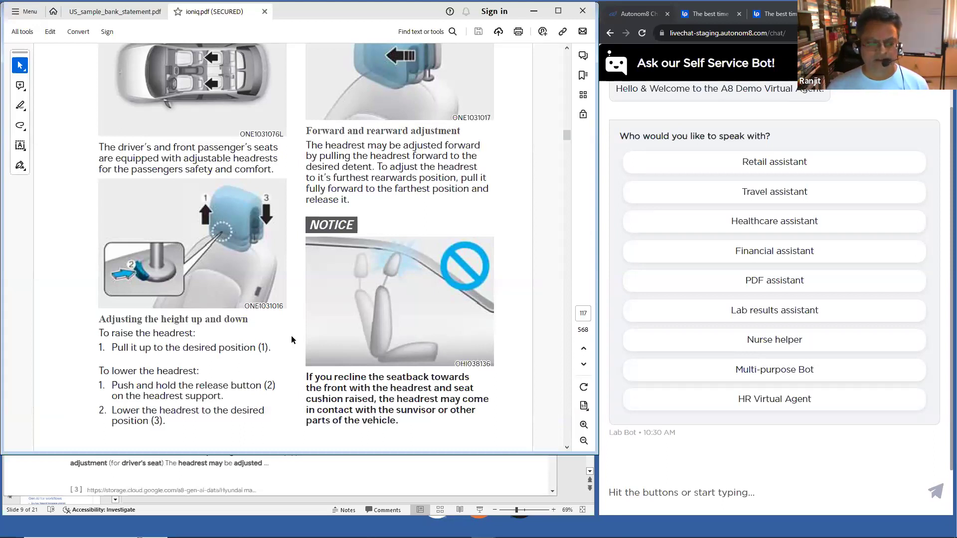
left_click(402, 475)
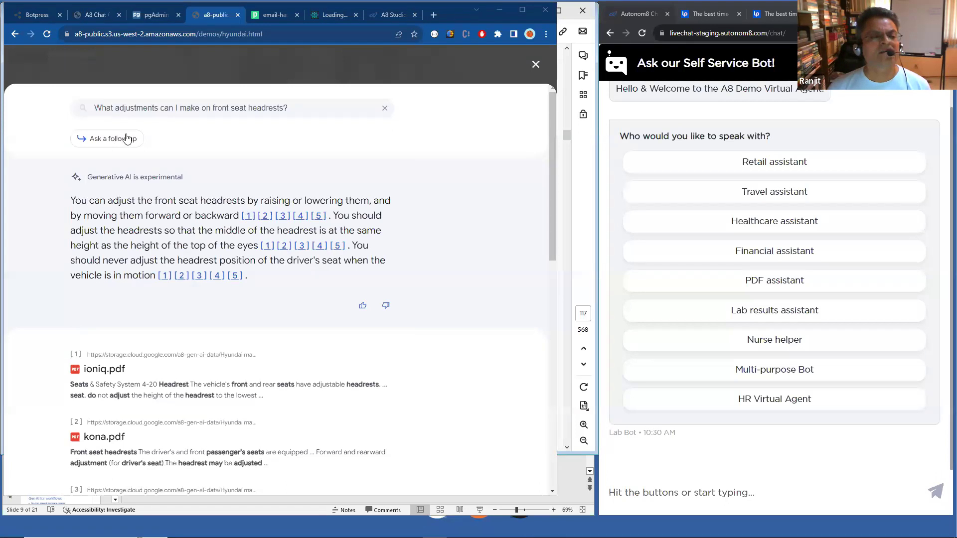
Follow up with 'Can I recline the seatback toward the front?' and ready another follow-up
left_click(110, 139)
type("Can I recline the seatback toward the front?")
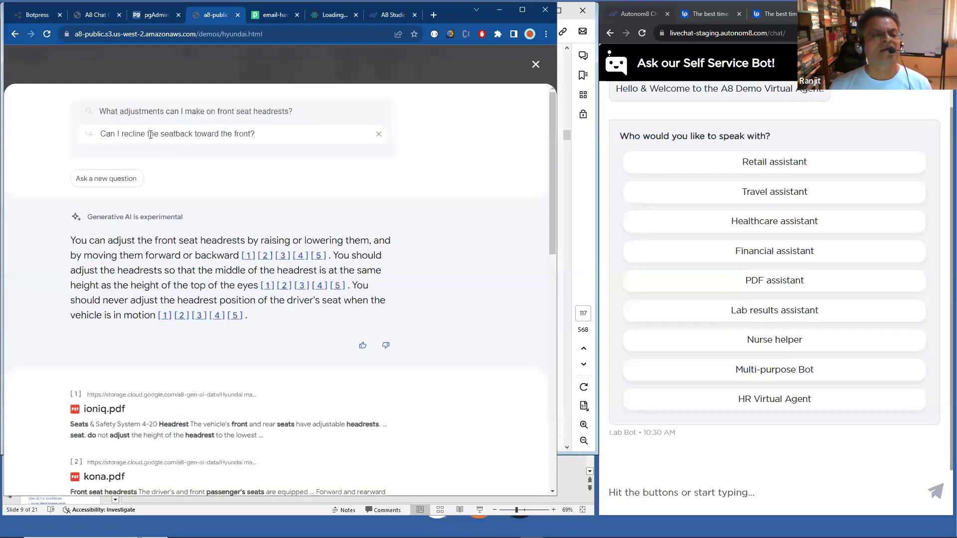
key("Return")
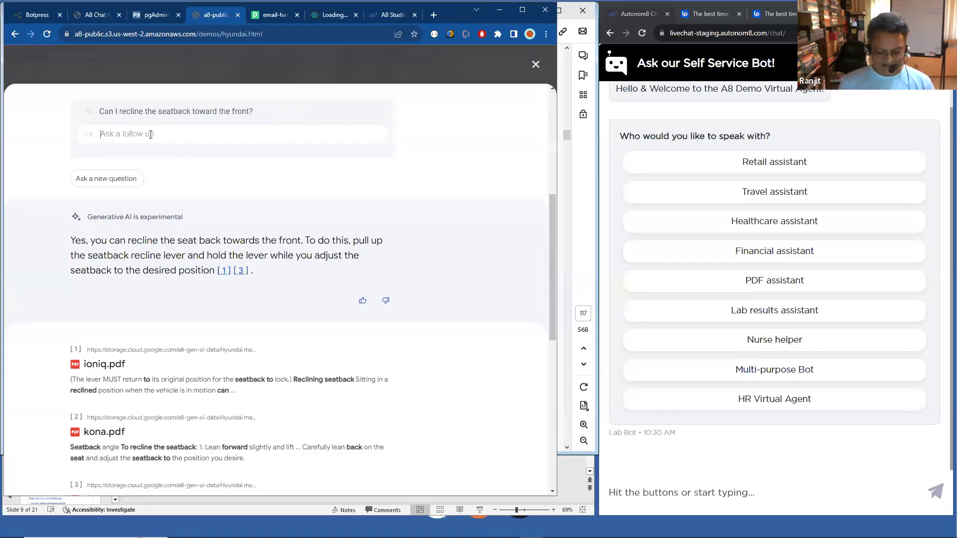
left_click(151, 134)
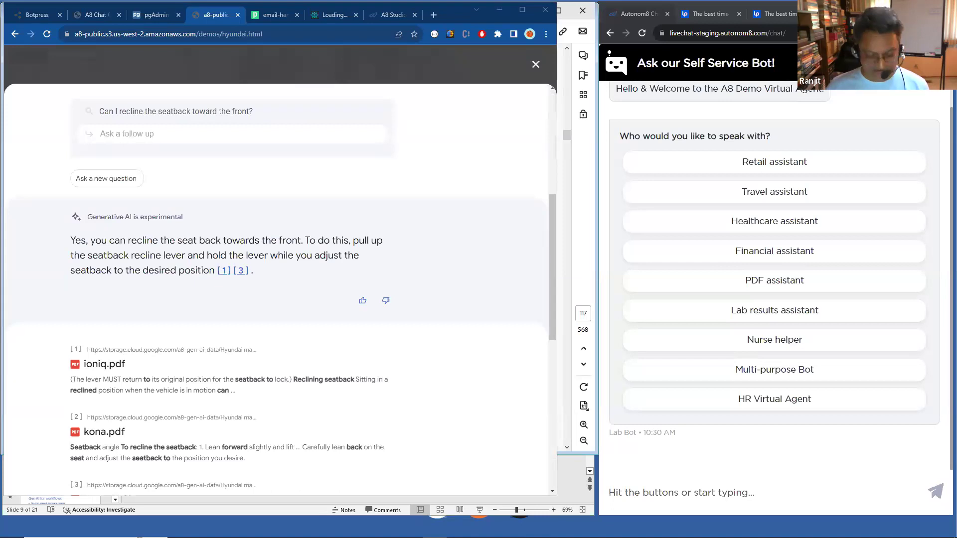
Ask the follow-up about reclining with the headrest raised
left_click(102, 133)
type("What happens if I do this with the headrest raised?")
key("Return")
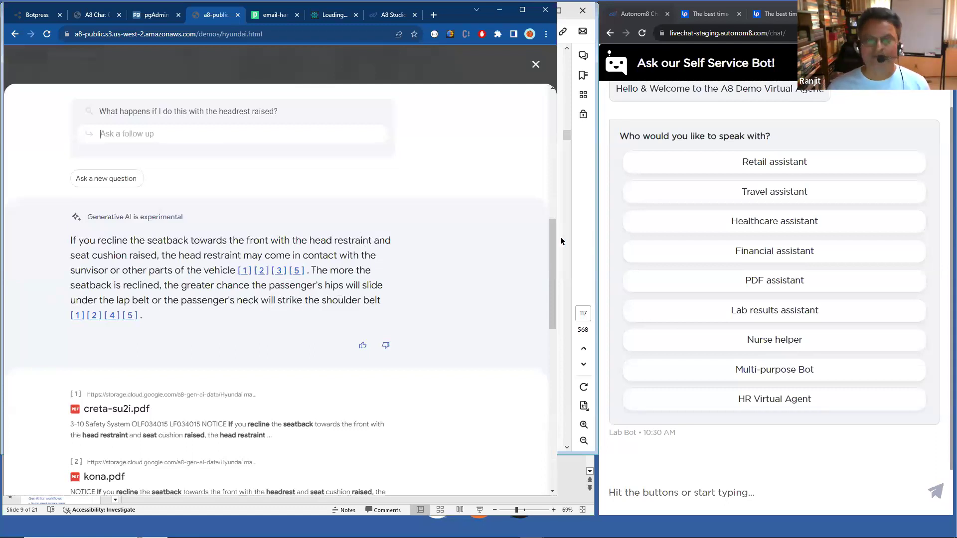
Bring Acrobat's ioniq.pdf page 117 with the sunvisor-contact NOTICE to the front
left_click(590, 217)
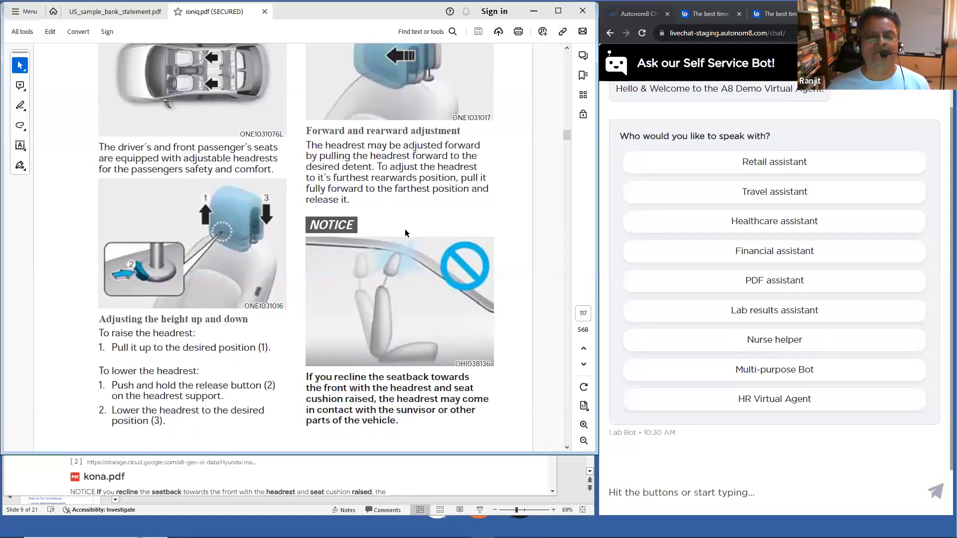